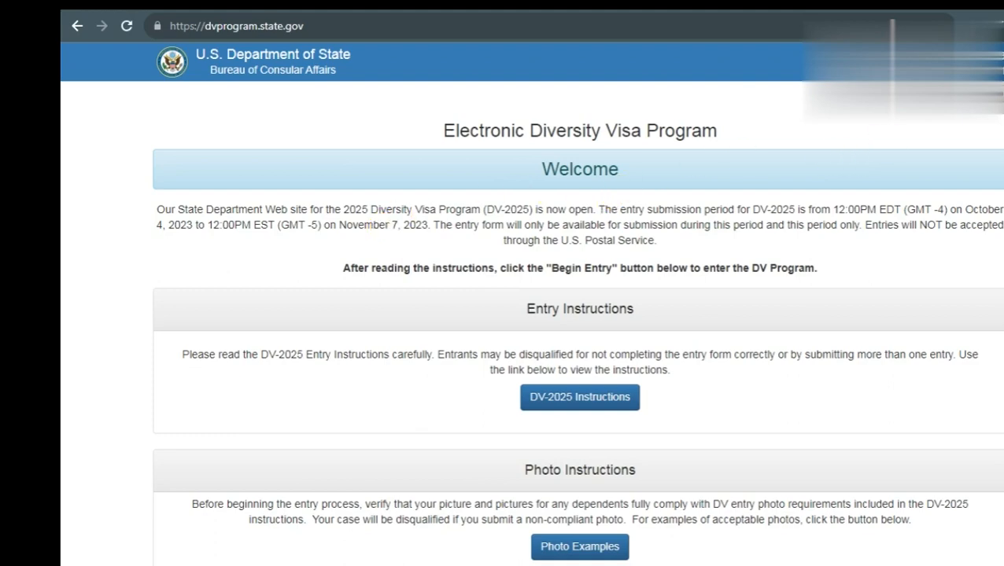
# Review the DV-2025 program sections on the welcome page and begin a new entry form.
pyautogui.scroll(-3, 579, 304)
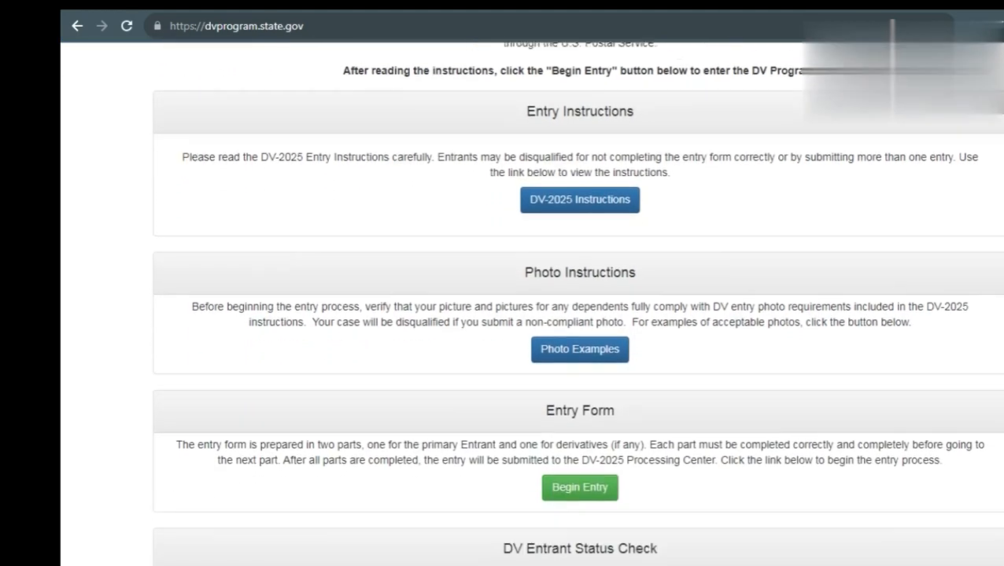
pyautogui.scroll(1, 580, 304)
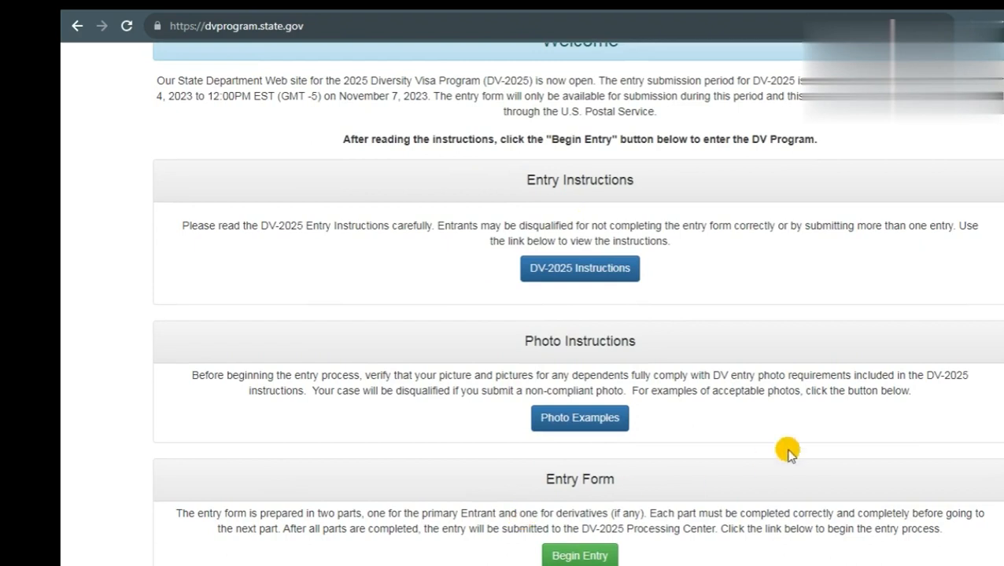
pyautogui.scroll(-3, 580, 315)
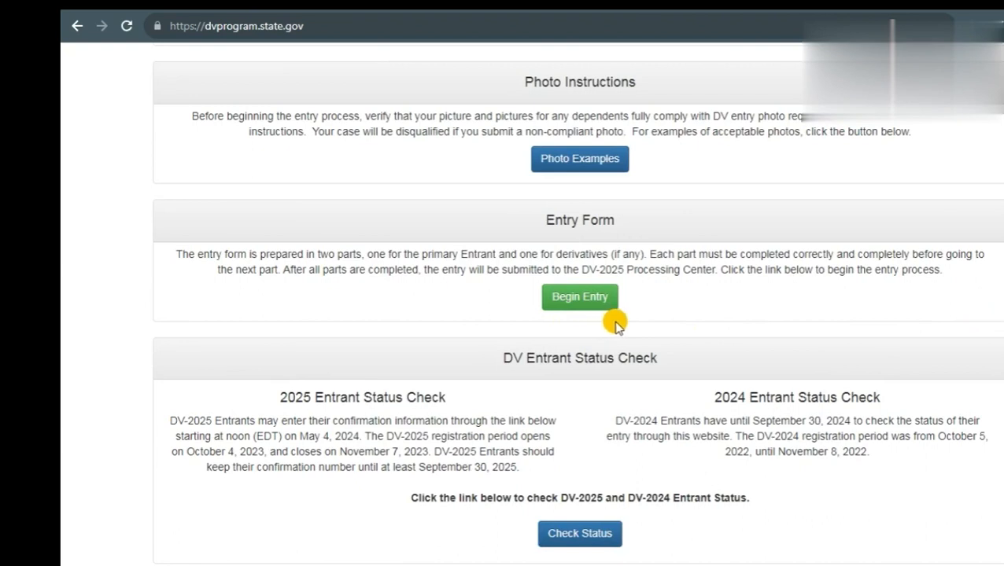
pyautogui.click(600, 299)
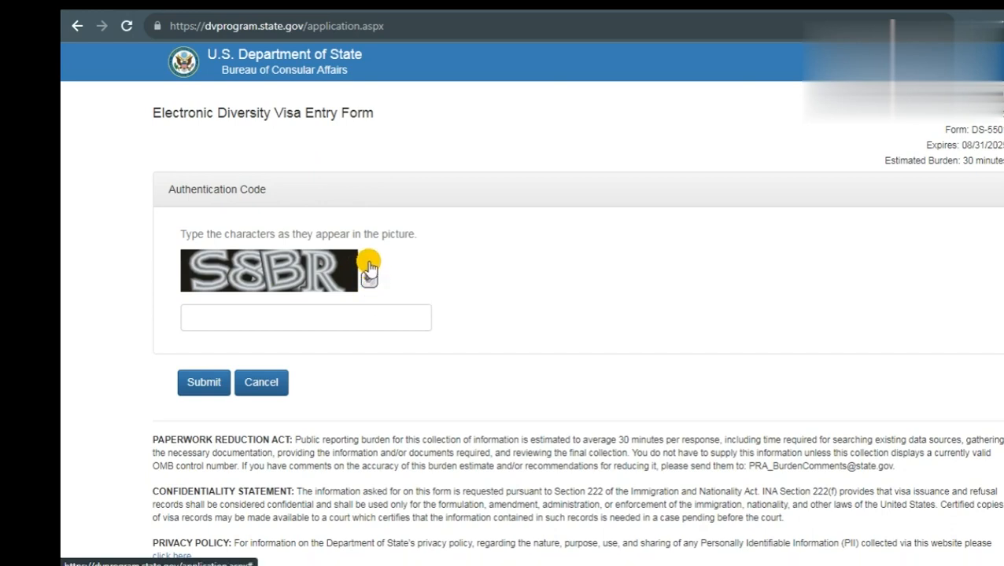
# Refresh the authentication picture until it is legible, enter its code and submit it.
pyautogui.click(367, 264)
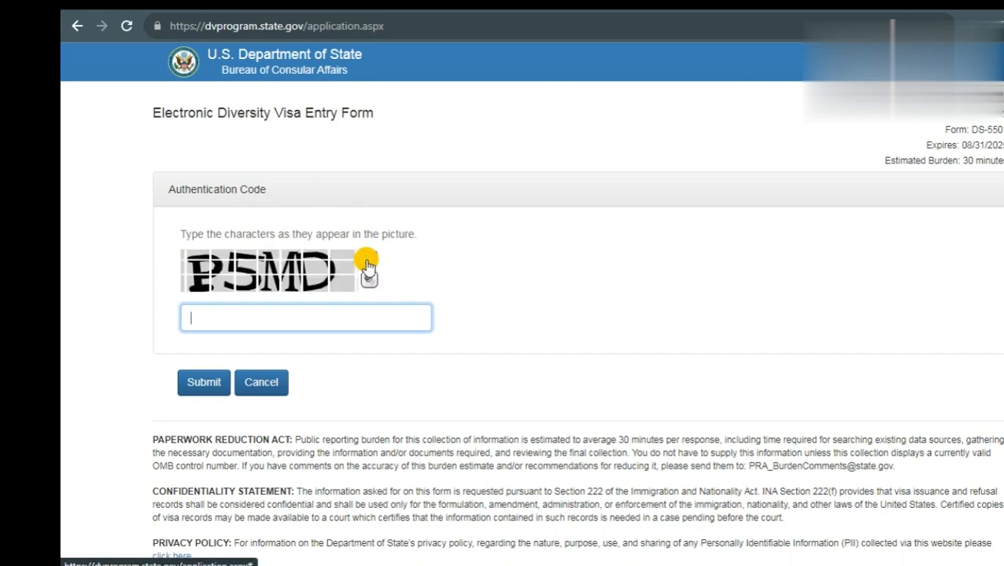
pyautogui.click(367, 264)
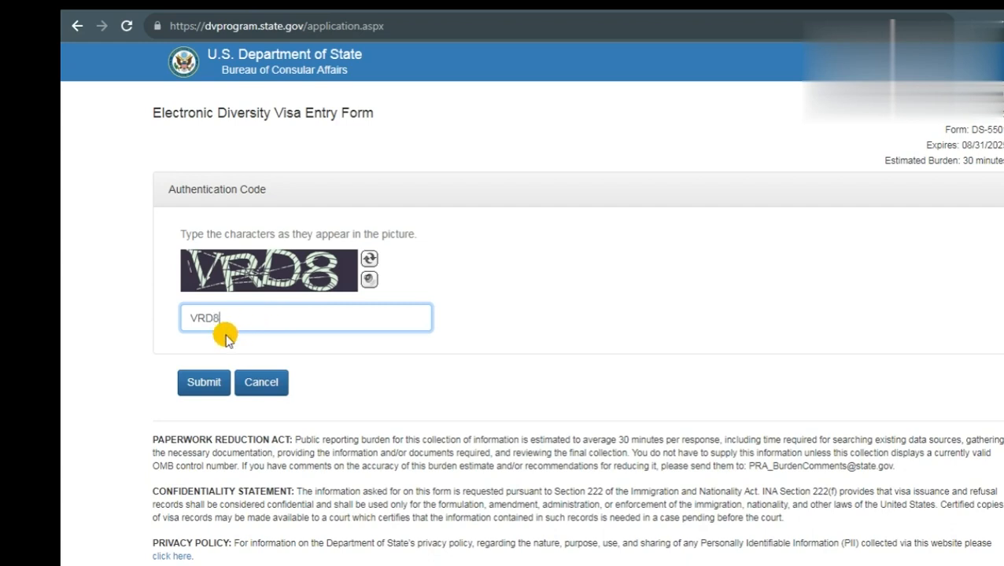
pyautogui.click(204, 384)
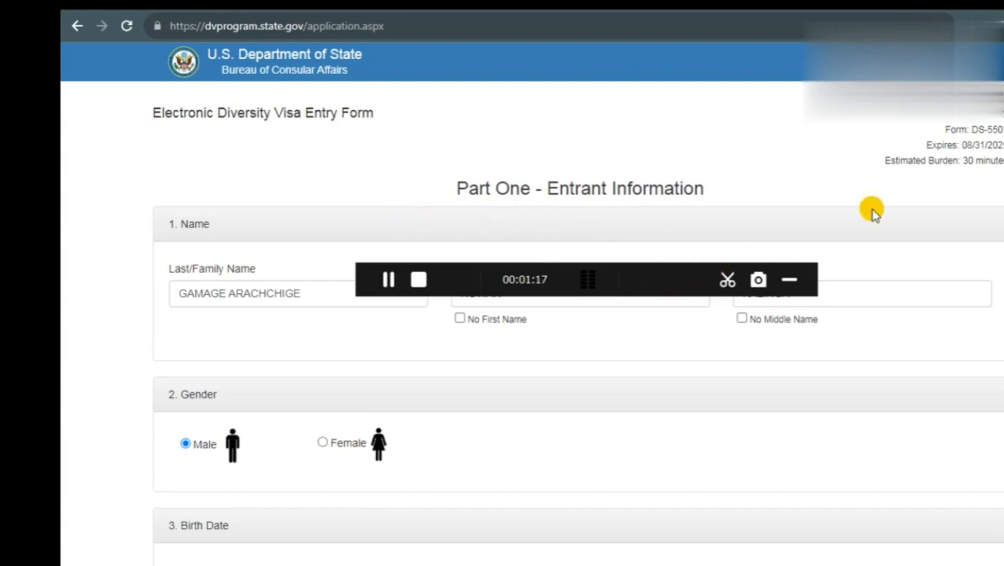
# Check the entrant's name fields in Part One and select Male as the gender.
pyautogui.scroll(-2, 531, 315)
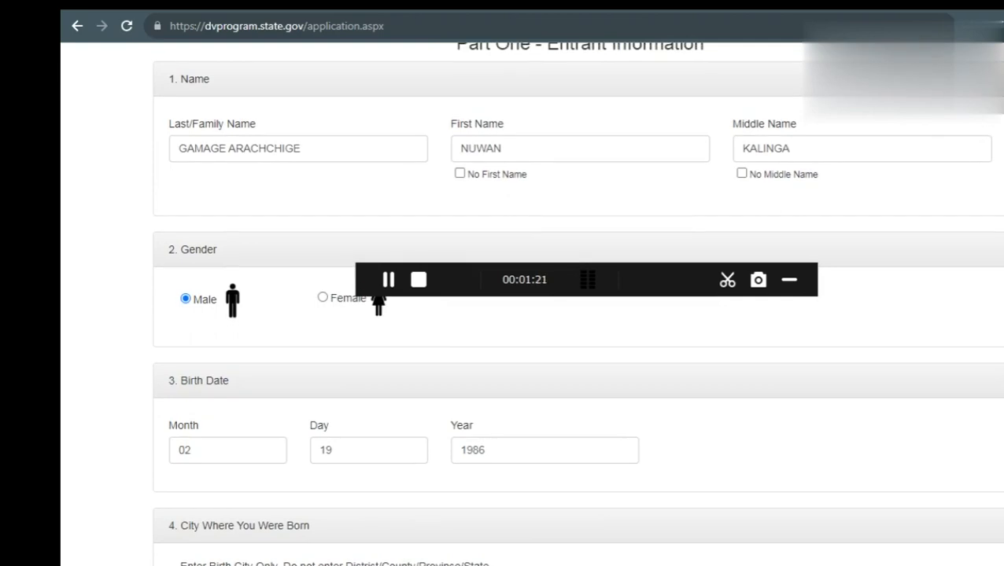
pyautogui.click(789, 280)
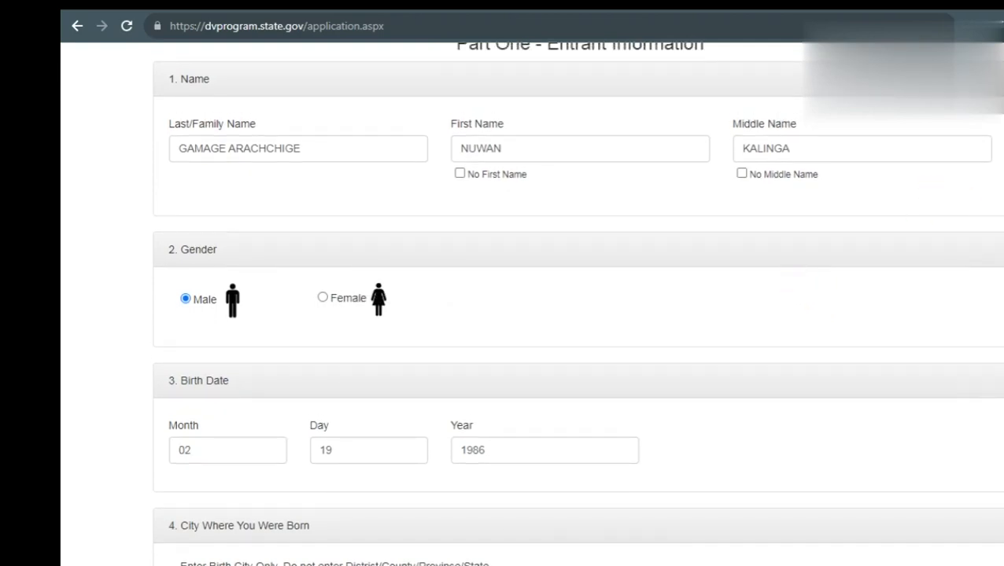
pyautogui.scroll(1, 532, 315)
pyautogui.scroll(-1, 532, 315)
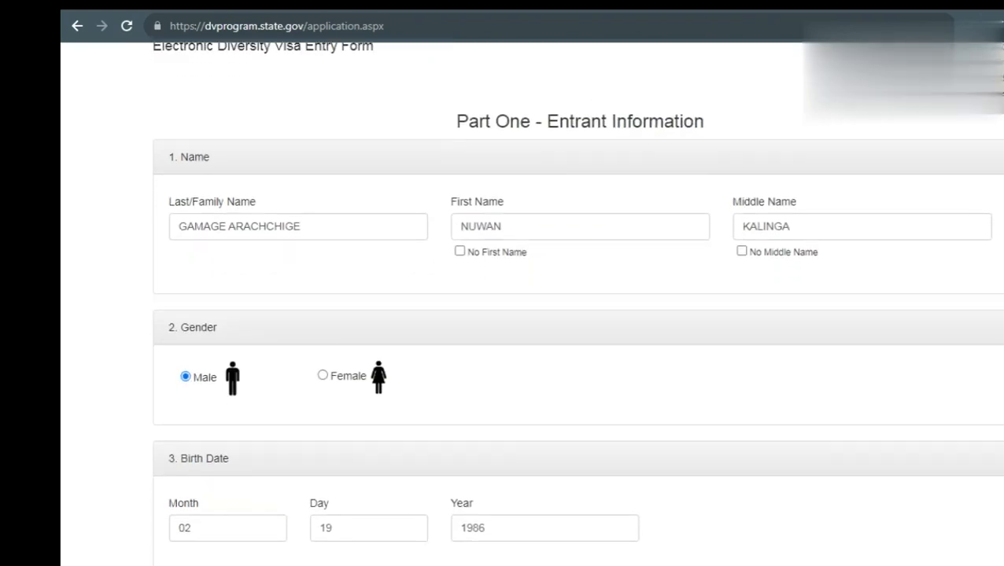
pyautogui.scroll(-1, 576, 303)
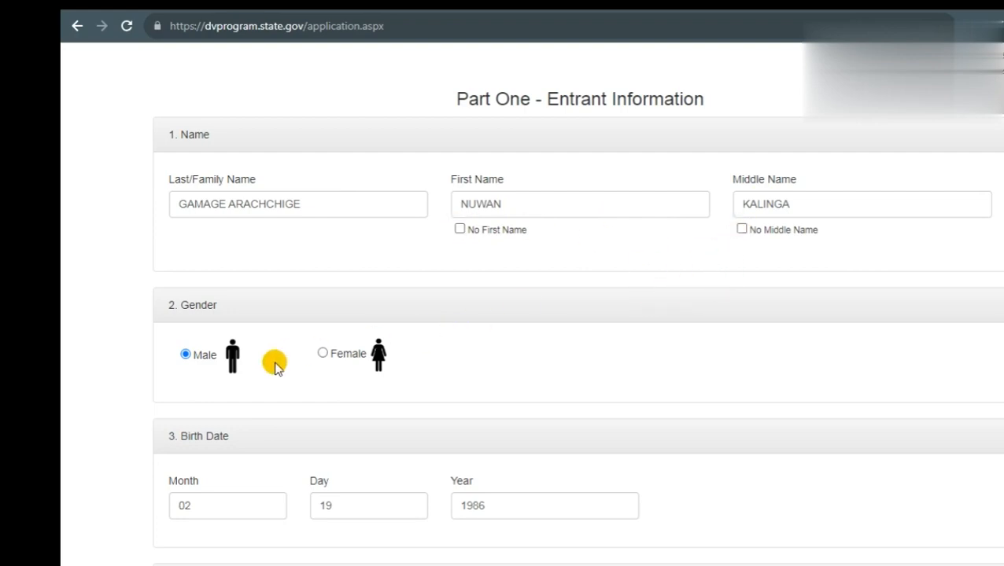
pyautogui.click(189, 354)
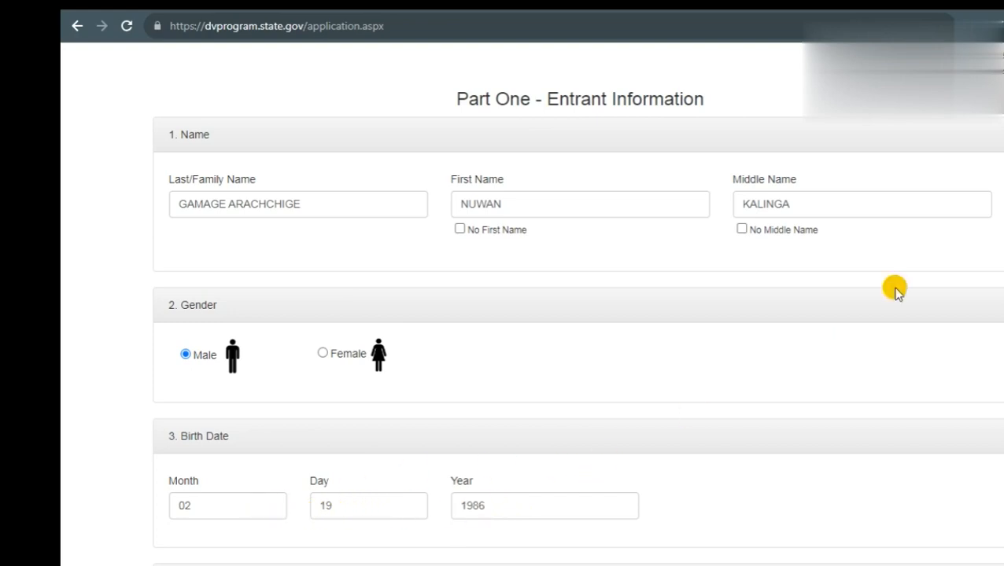
# Review the birth date, birth city and country, country of eligibility, entrant photograph and mailing address sections.
pyautogui.scroll(-4, 577, 304)
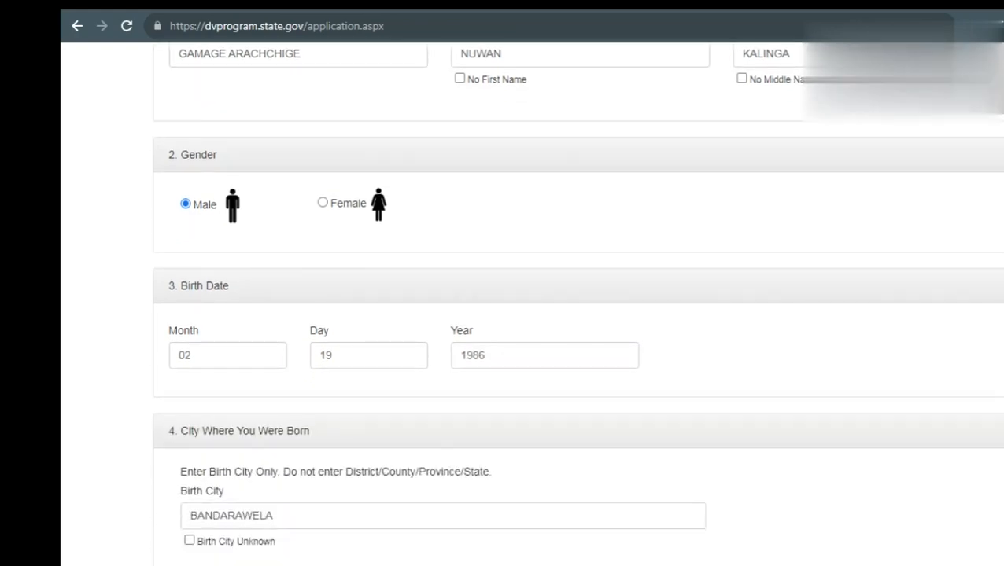
pyautogui.scroll(-2, 909, 196)
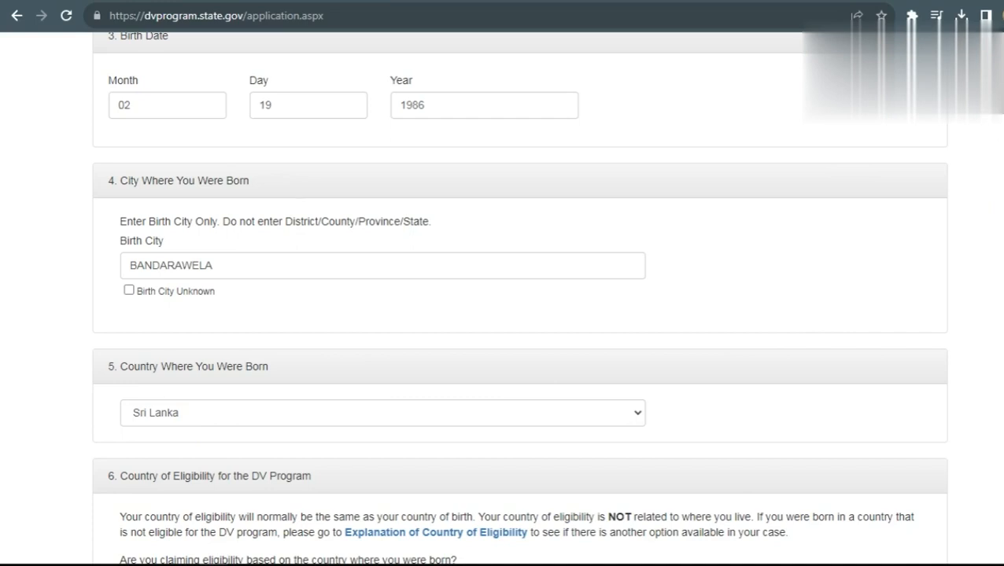
pyautogui.scroll(-5, 893, 238)
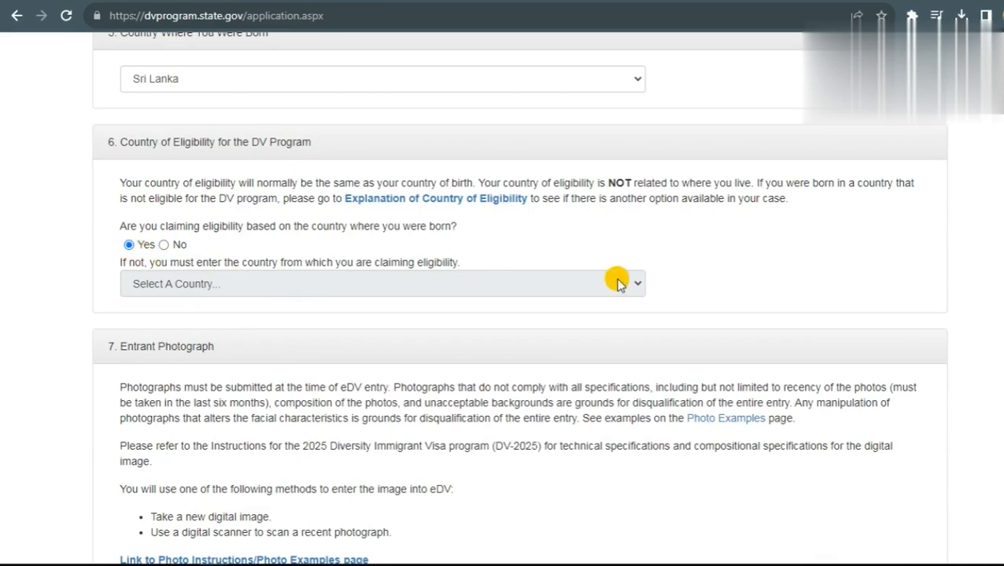
pyautogui.scroll(-2, 519, 299)
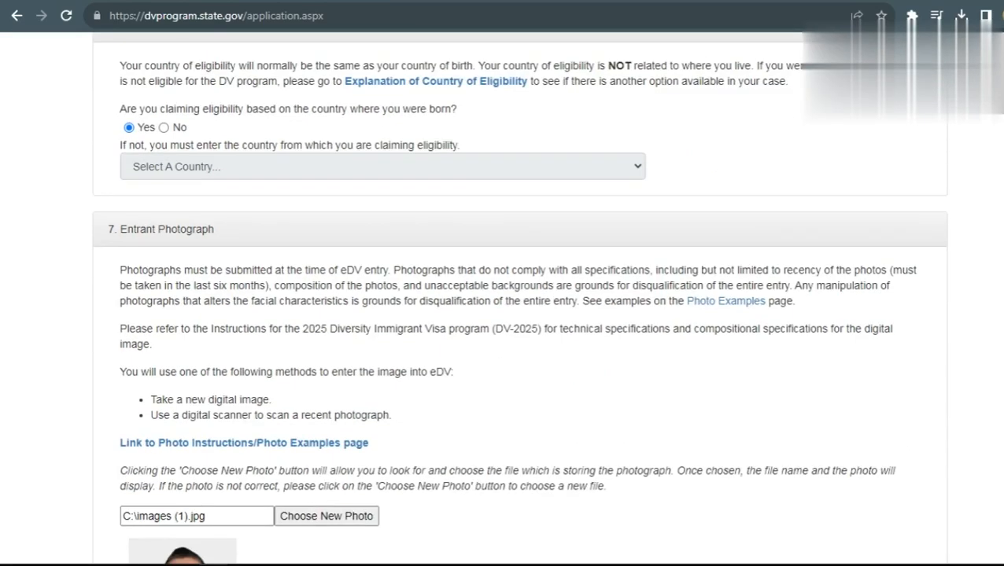
pyautogui.scroll(1, 520, 299)
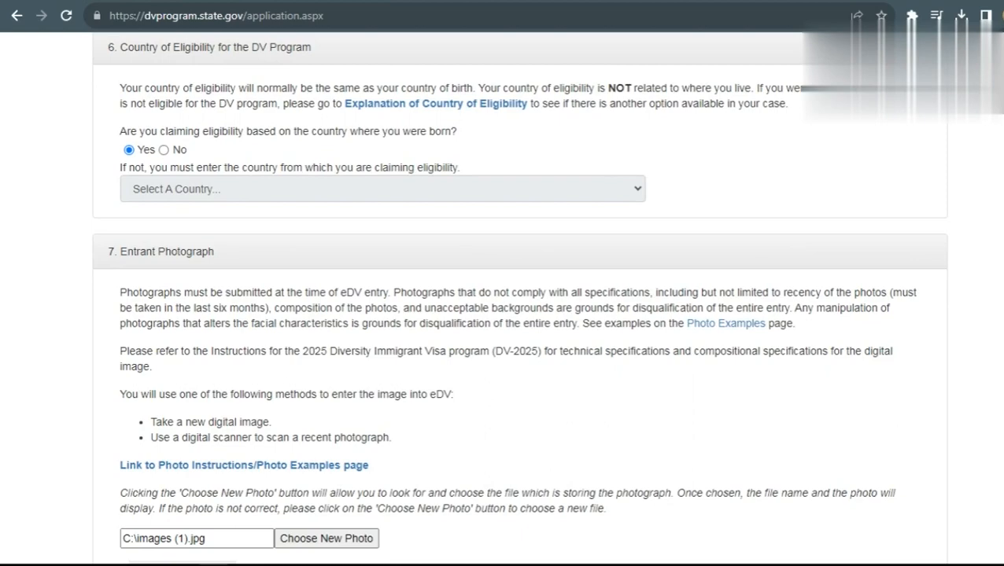
pyautogui.scroll(-2, 980, 196)
pyautogui.scroll(1, 979, 196)
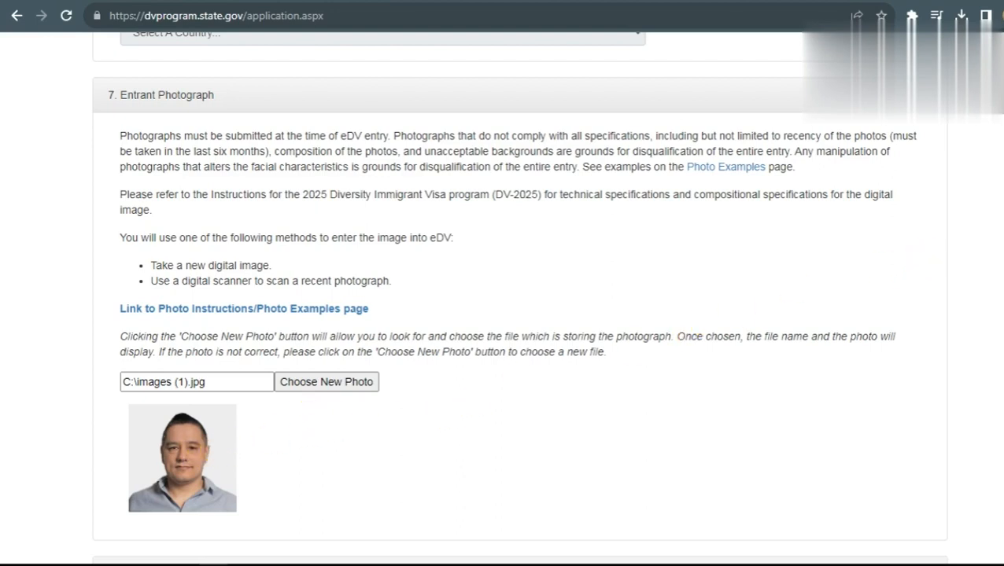
pyautogui.scroll(-5, 519, 315)
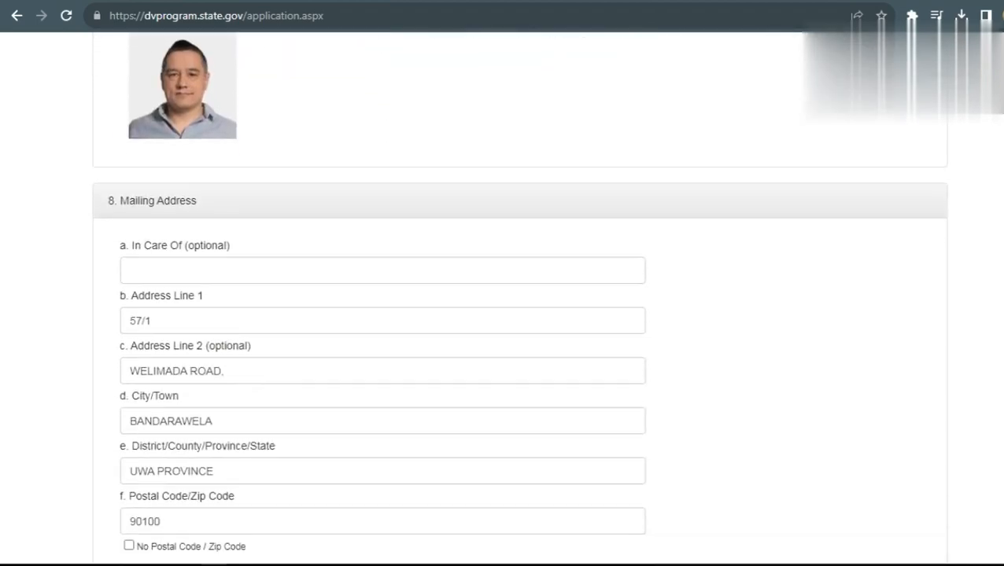
pyautogui.scroll(-1, 902, 244)
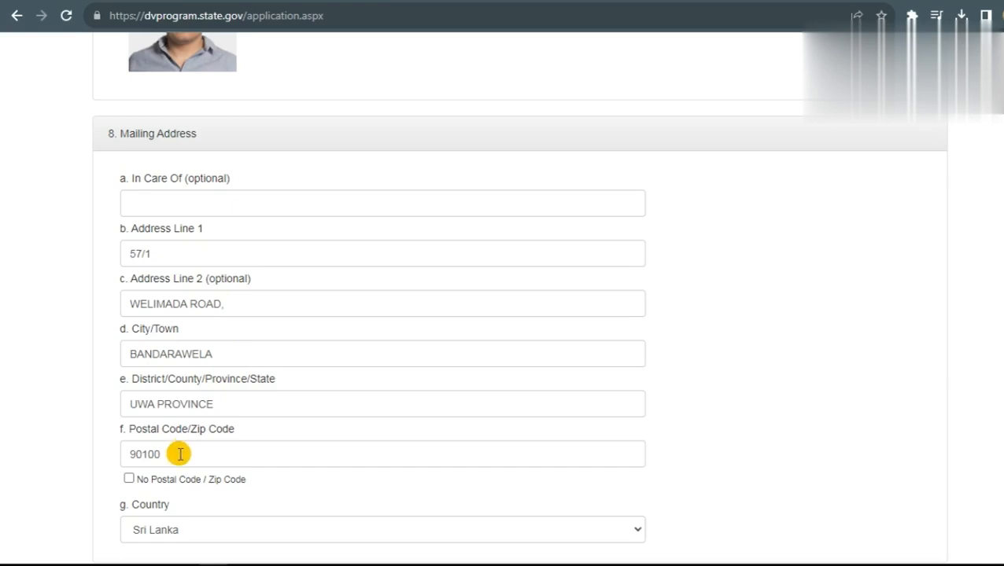
# Look up the mailing address town's postal code on the web in a new tab, using the maruads.lk result.
pyautogui.hotkey('ctrl', 't')
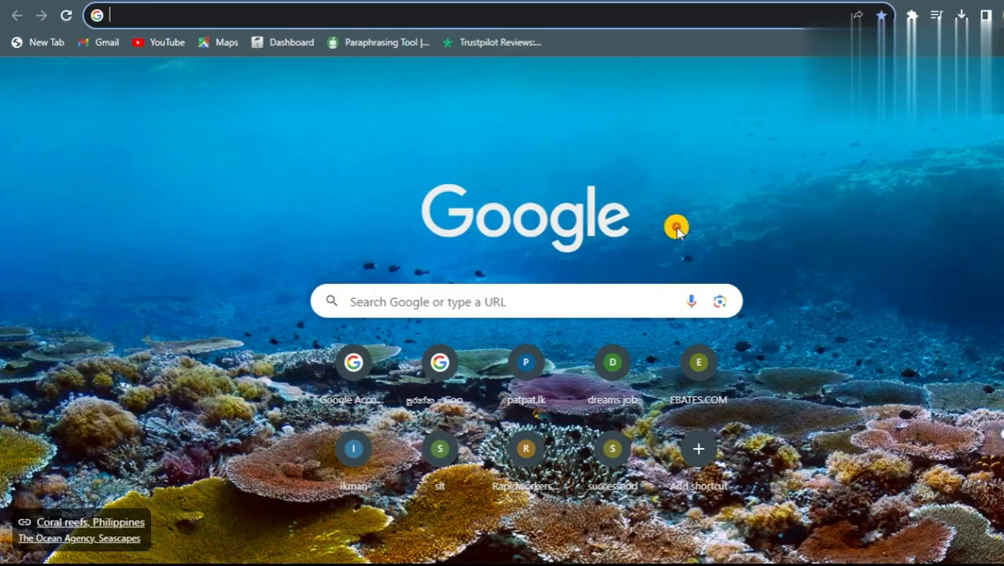
pyautogui.click(423, 21)
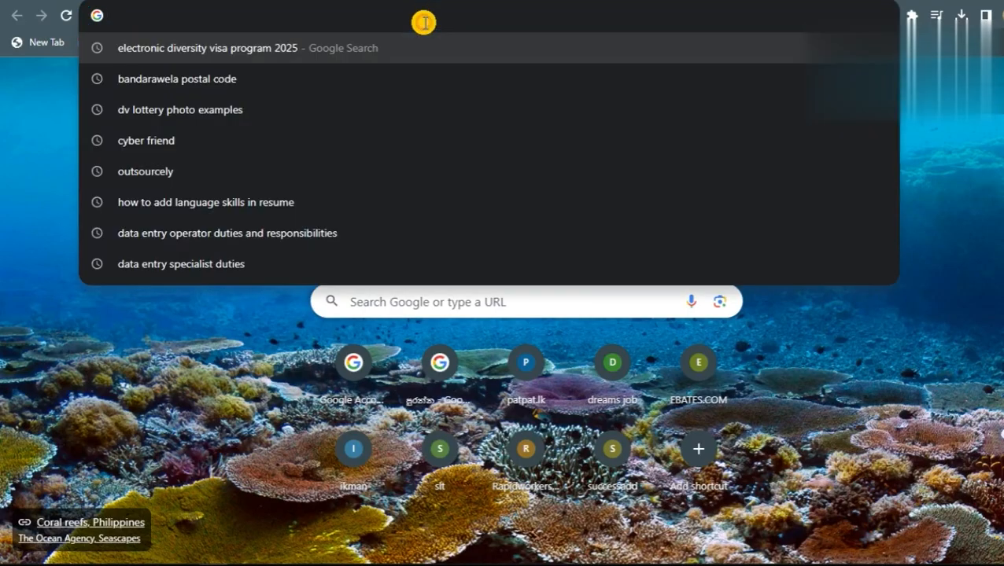
pyautogui.click(306, 79)
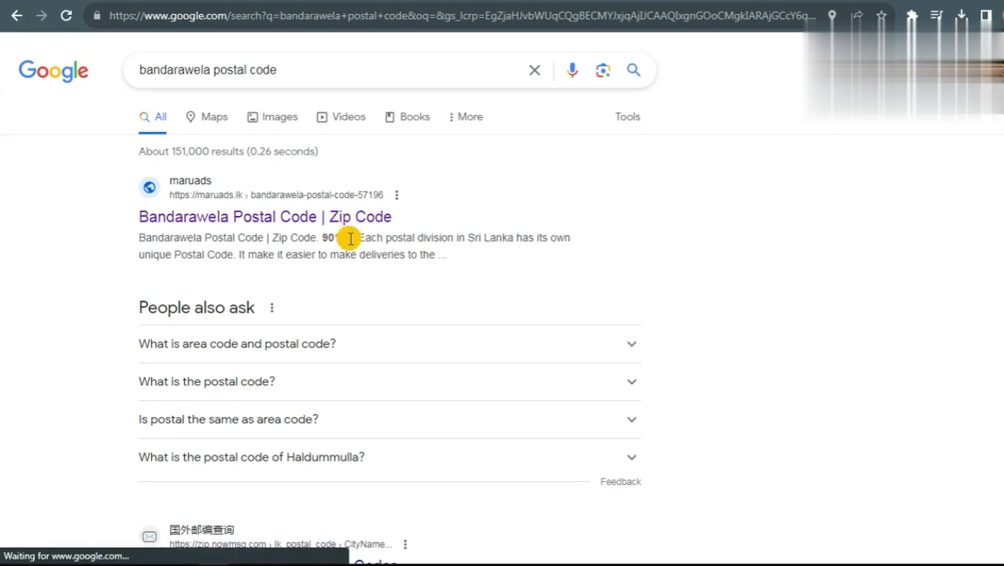
pyautogui.doubleClick(347, 236)
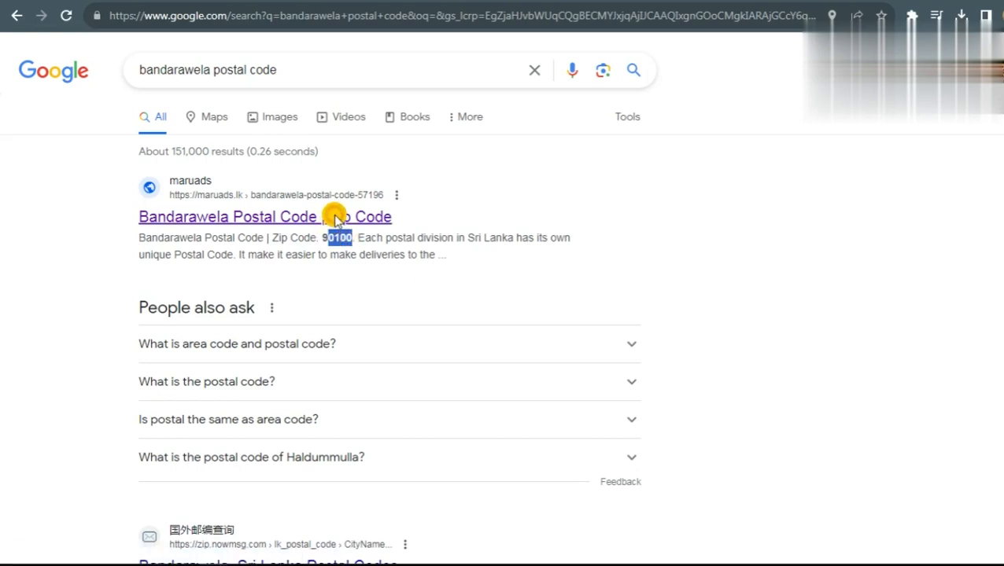
pyautogui.click(334, 217)
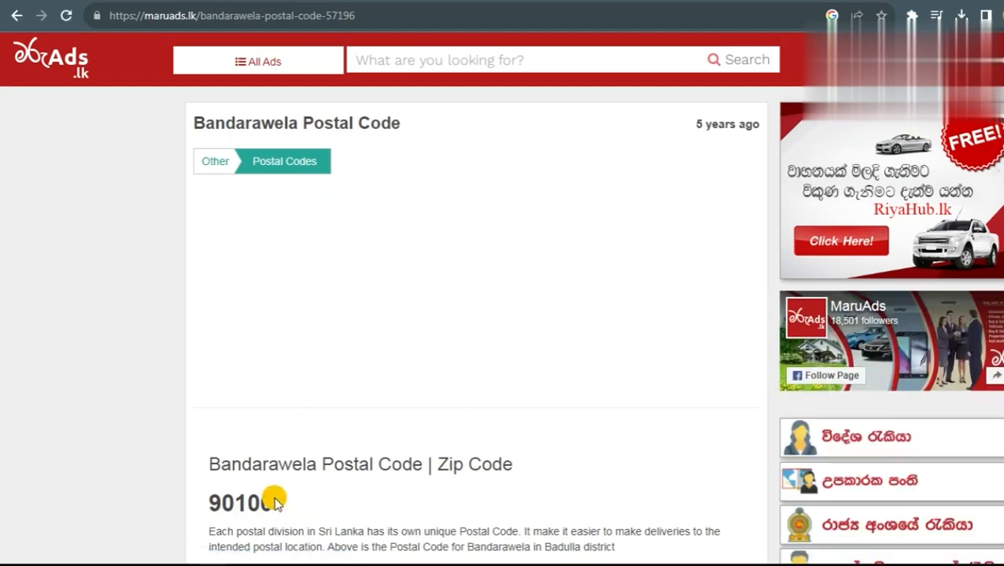
pyautogui.moveTo(274, 501); pyautogui.dragTo(204, 502)
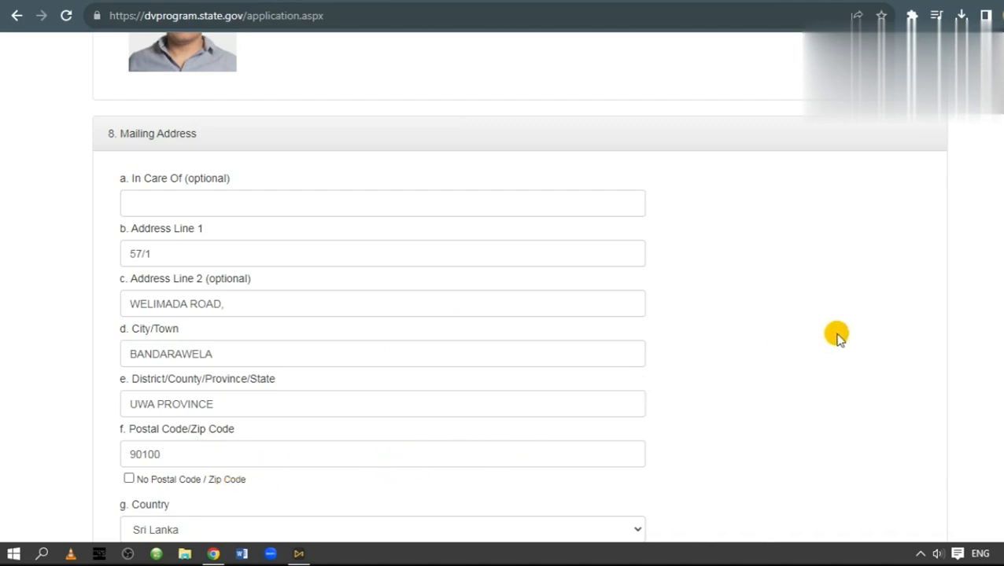
# Switch the mailing address country to St. Barthelemy and back to Sri Lanka.
pyautogui.scroll(-3, 836, 335)
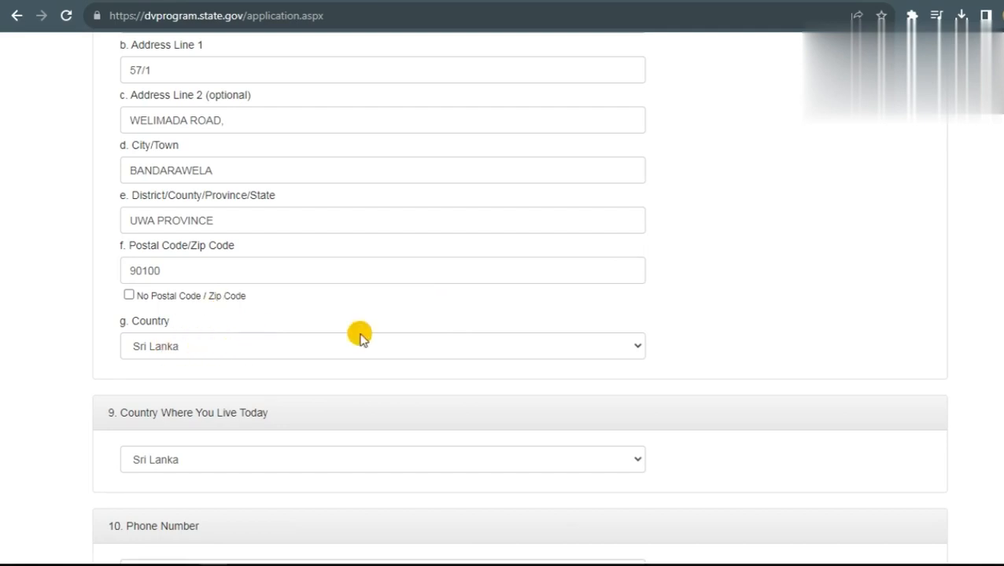
pyautogui.click(639, 347)
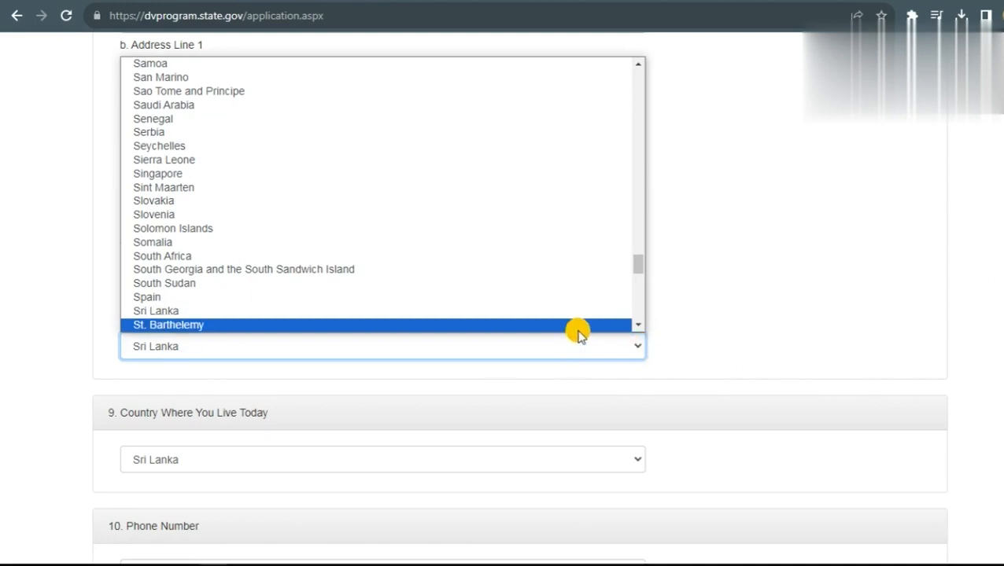
pyautogui.click(578, 326)
pyautogui.click(640, 347)
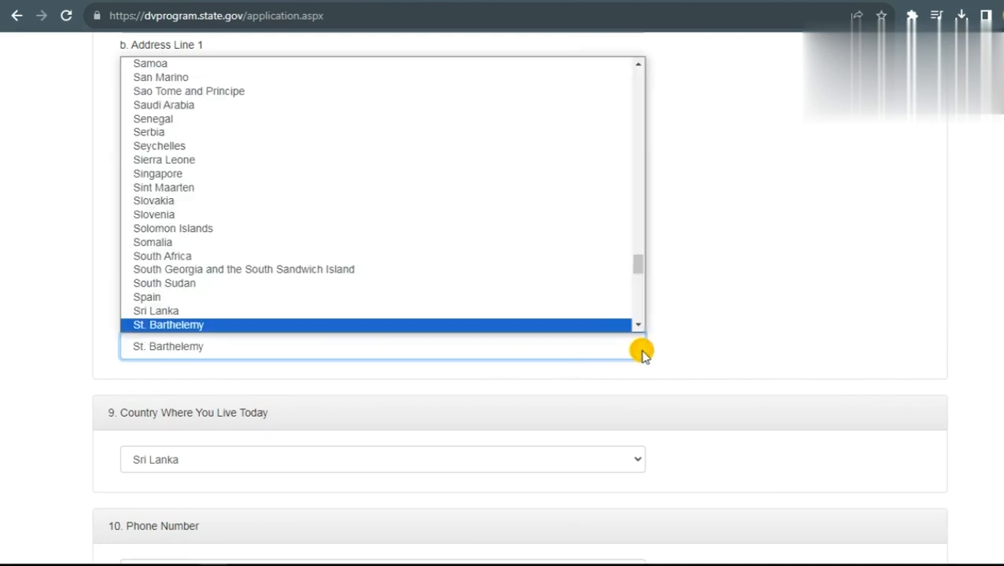
pyautogui.click(595, 313)
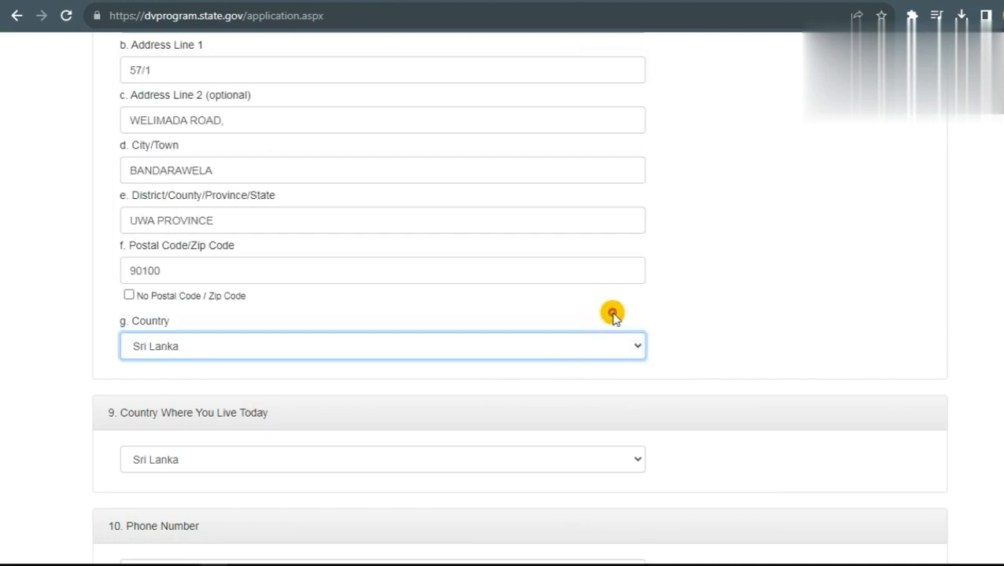
# Review the country of residence, phone number, e-mail address, highest education level and marital status sections.
pyautogui.scroll(-3, 519, 299)
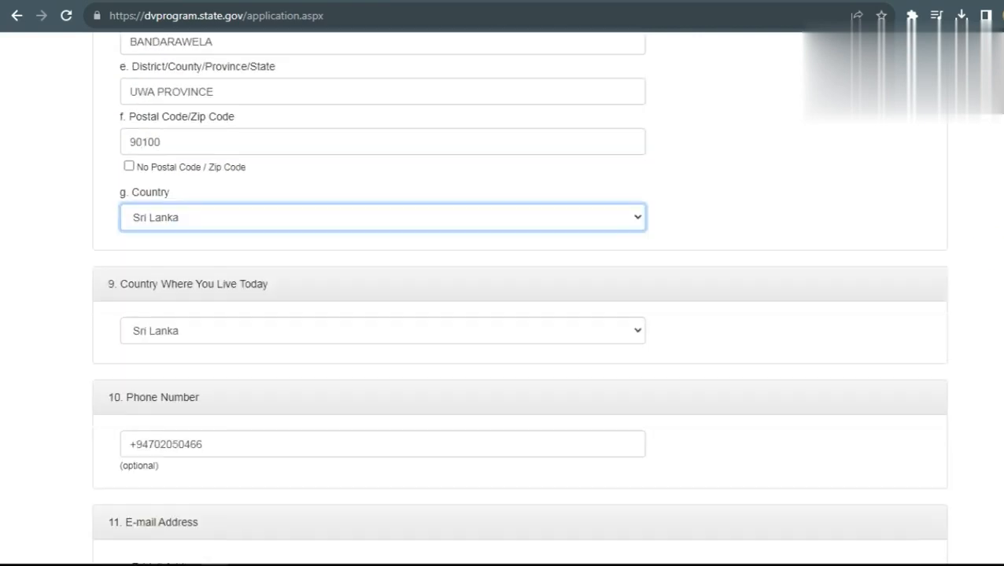
pyautogui.scroll(1, 519, 299)
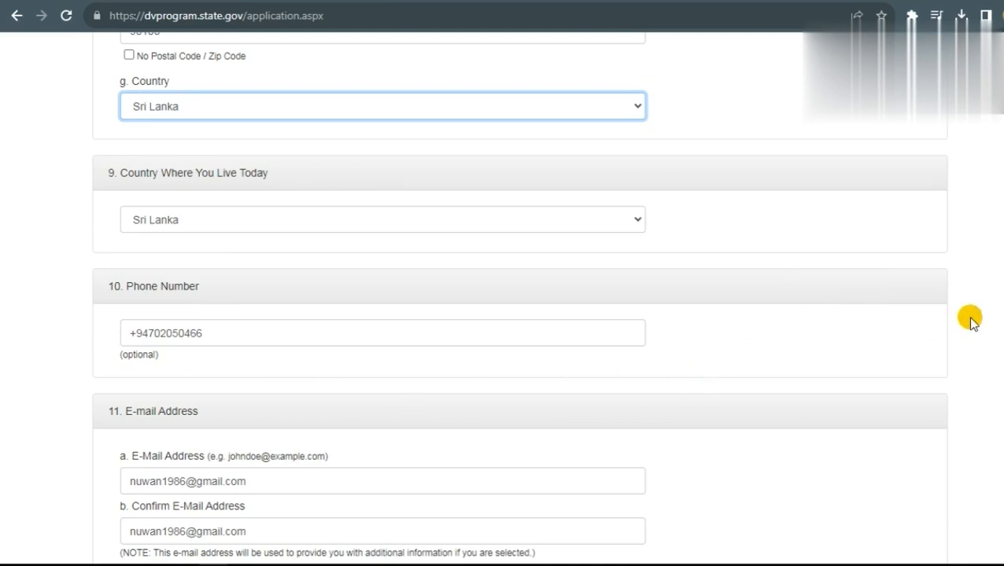
pyautogui.scroll(-3, 519, 299)
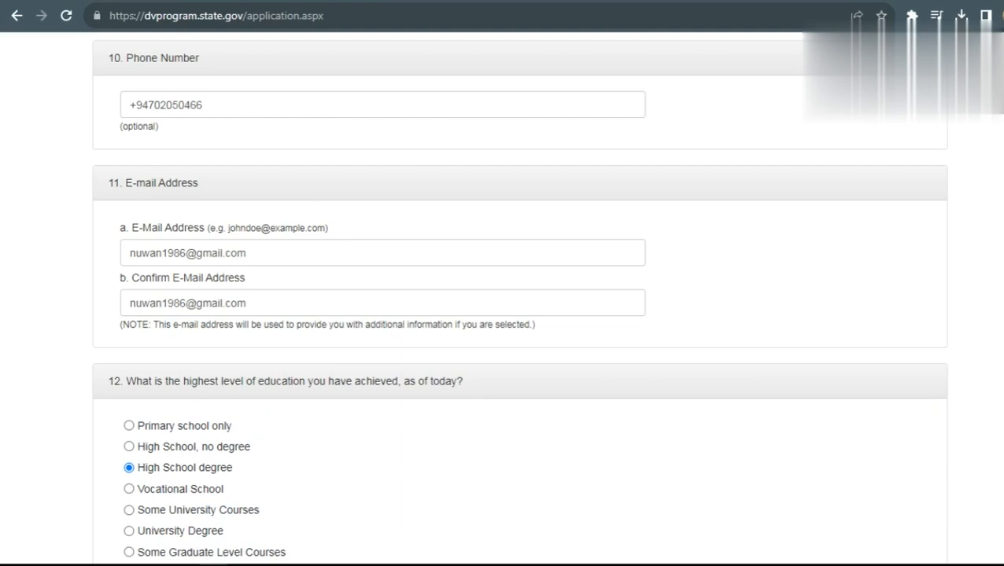
pyautogui.scroll(-2, 519, 299)
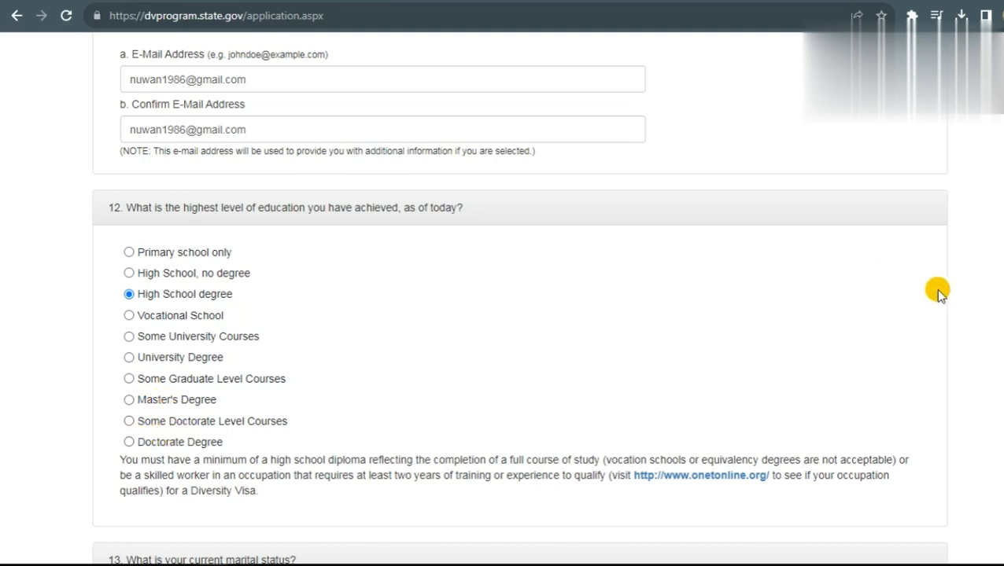
pyautogui.scroll(-4, 519, 299)
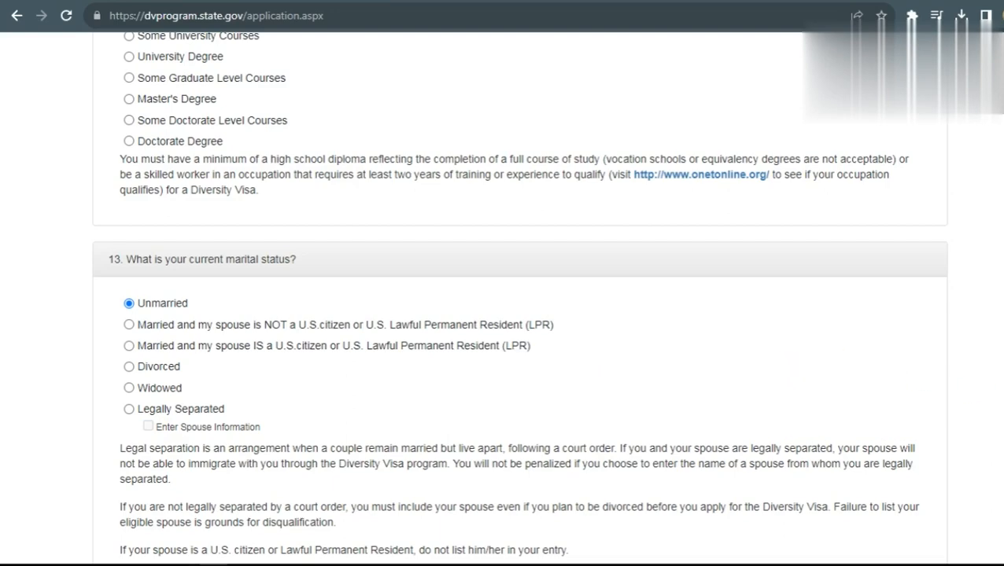
# Check the number of children and all other Part One answers, and continue to the entry's review page.
pyautogui.scroll(-4, 763, 411)
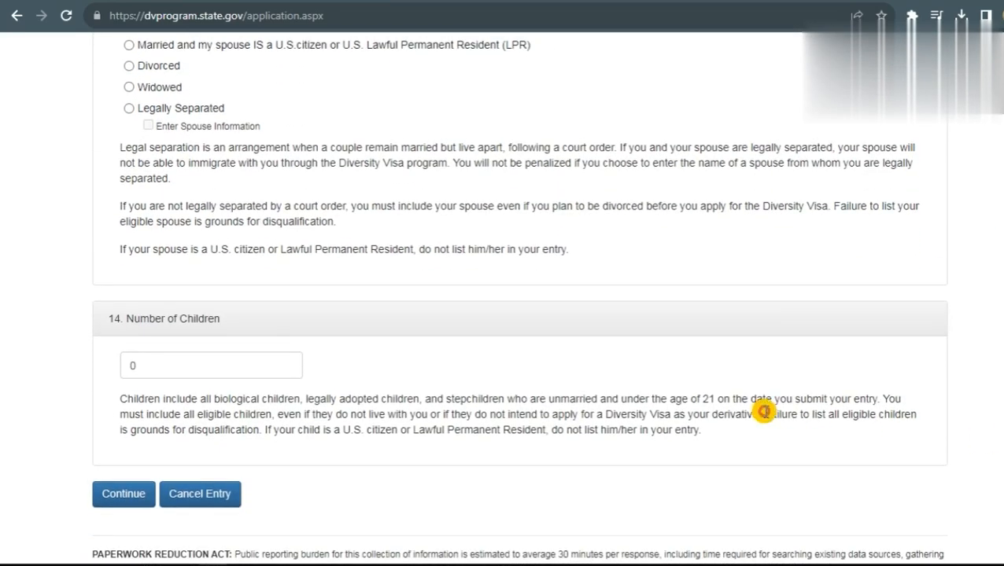
pyautogui.click(265, 365)
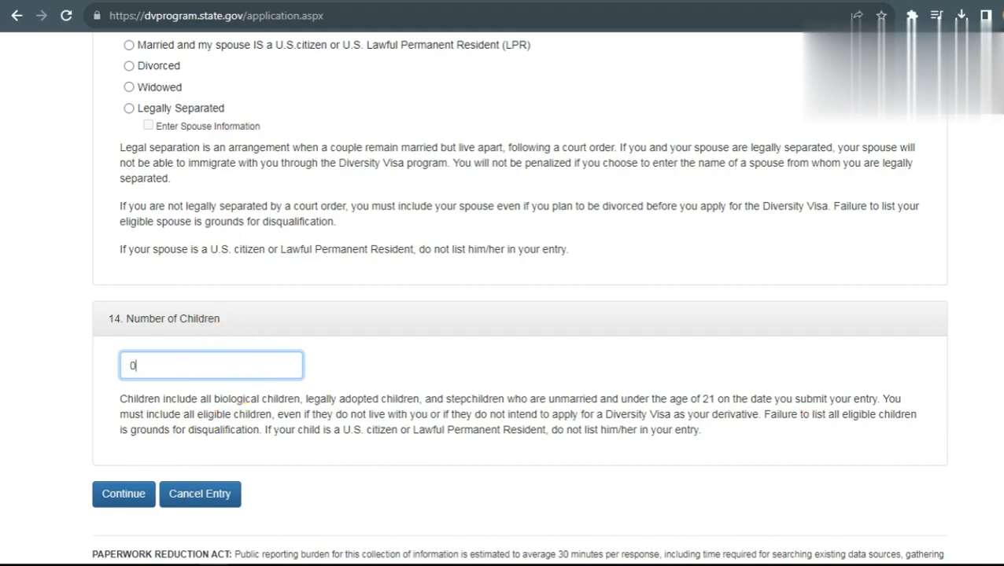
pyautogui.scroll(20, 520, 299)
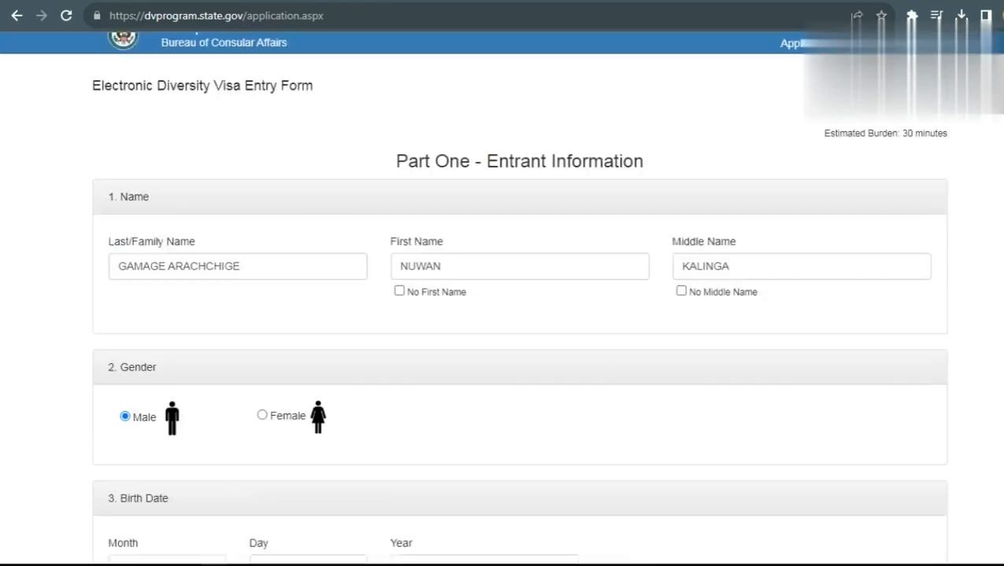
pyautogui.scroll(-7, 502, 299)
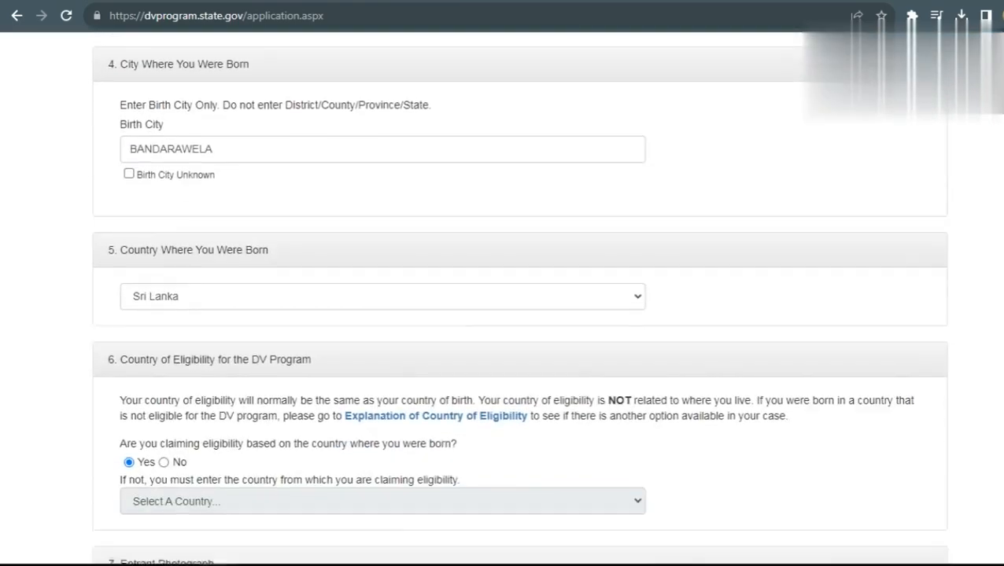
pyautogui.scroll(-9, 502, 299)
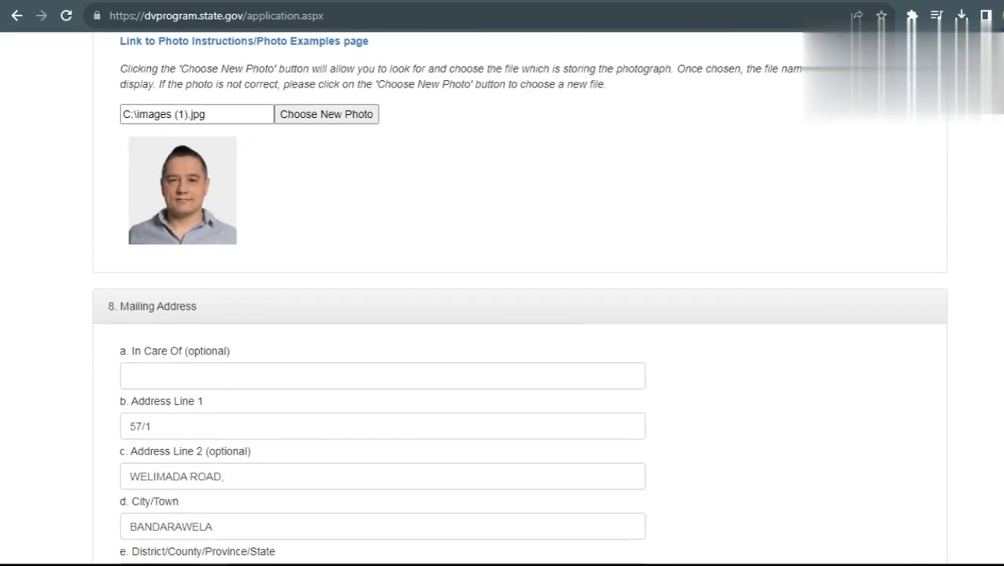
pyautogui.scroll(-13, 519, 299)
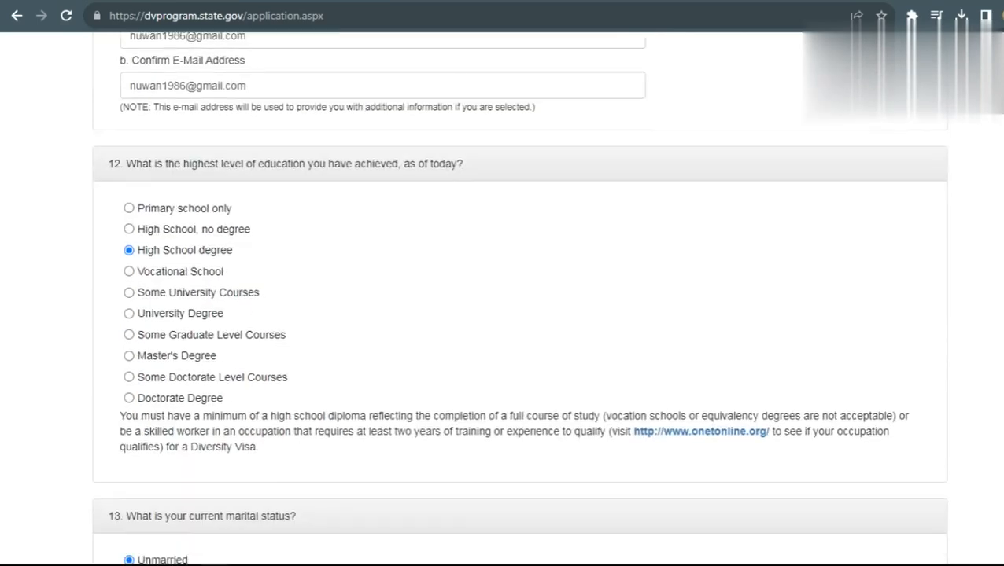
pyautogui.scroll(-2, 519, 299)
pyautogui.scroll(-7, 519, 299)
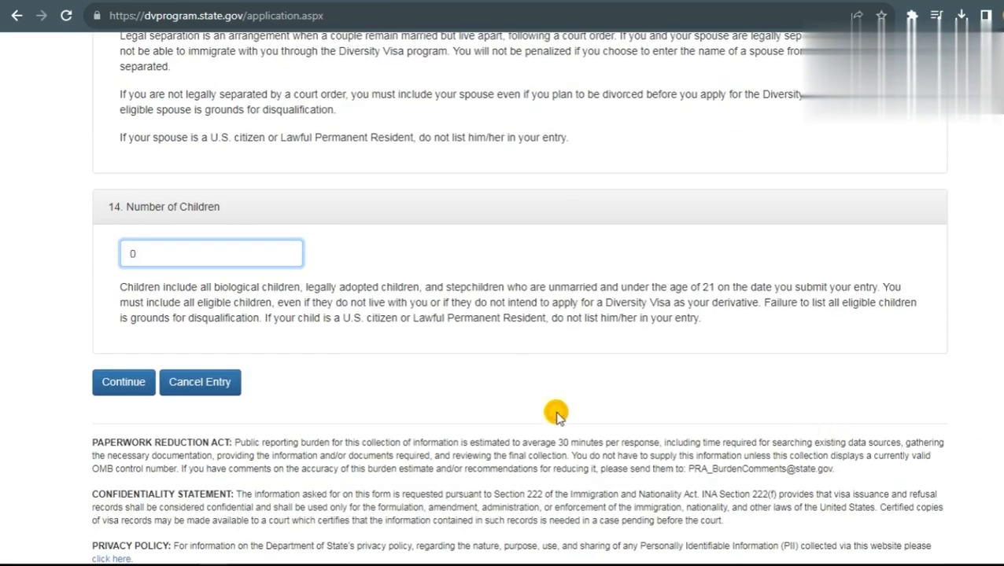
pyautogui.click(133, 383)
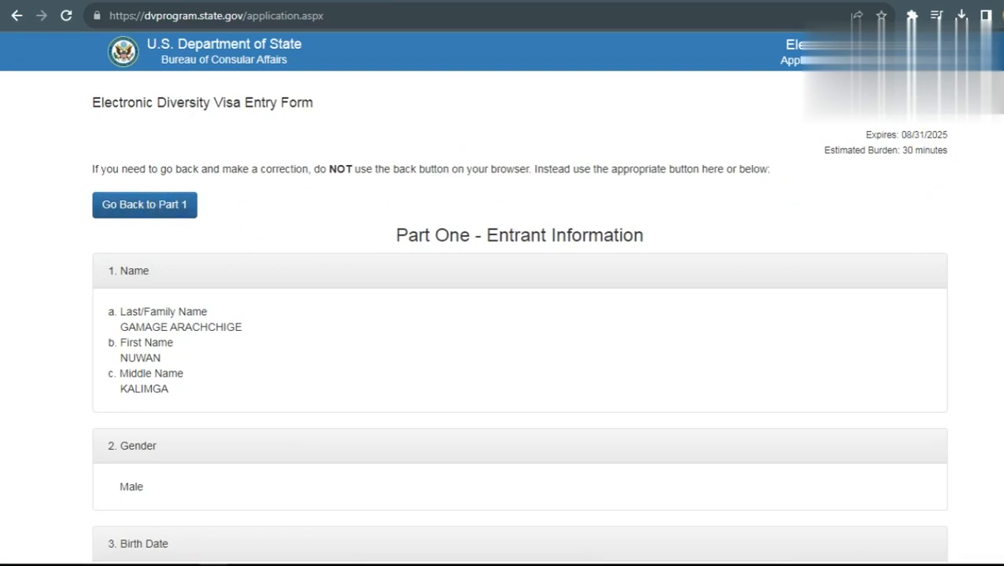
# Review the submitted-answer summary from the entrant's name and birth details through mailing address, contact details, education, marital status and number of children.
pyautogui.scroll(-4, 520, 299)
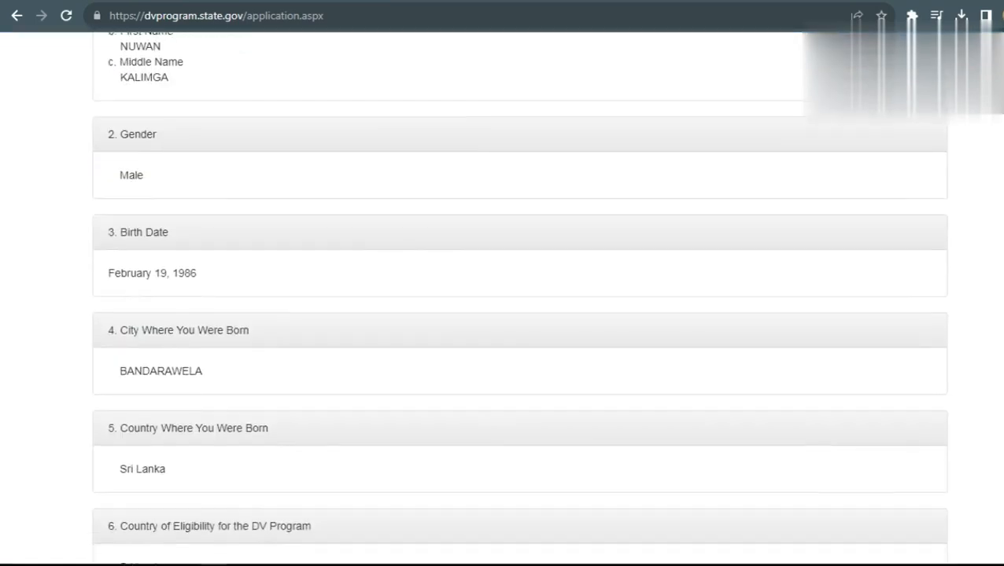
pyautogui.scroll(-5, 519, 299)
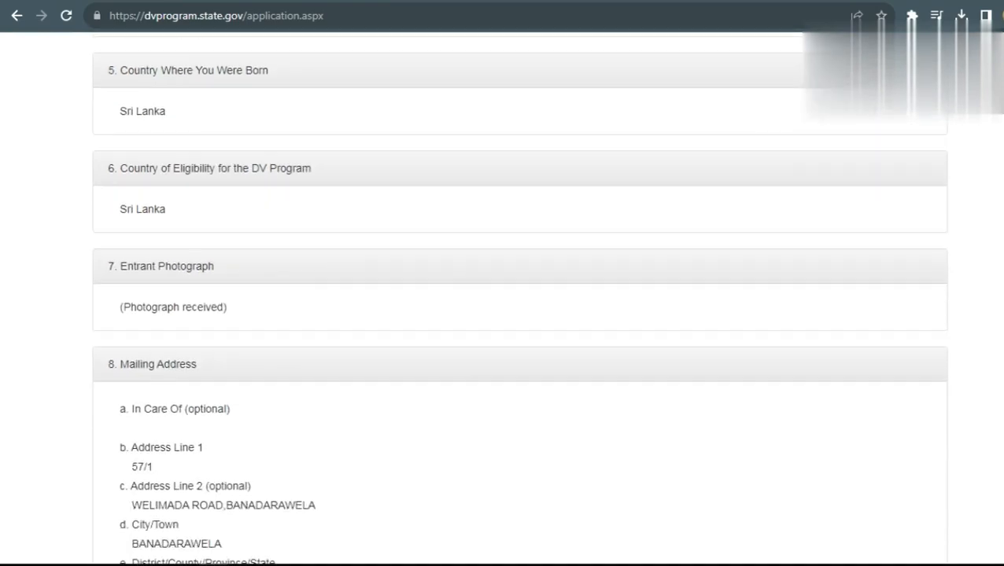
pyautogui.scroll(-6, 519, 299)
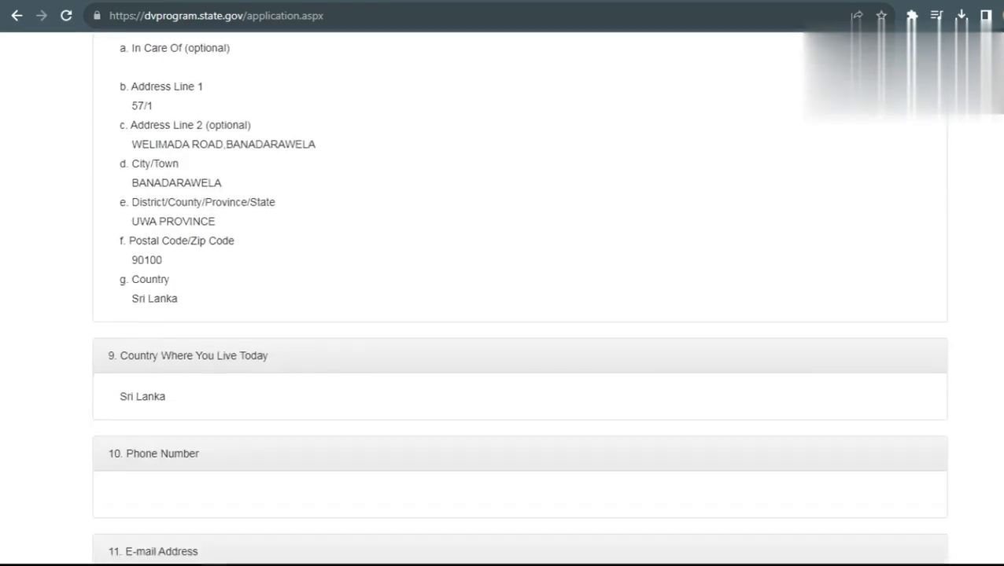
pyautogui.scroll(-1, 519, 299)
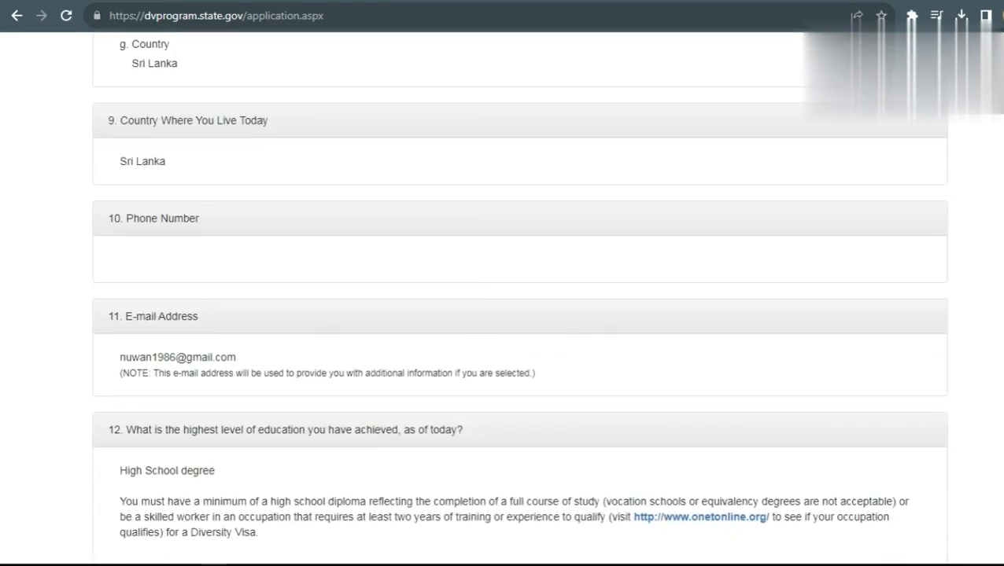
pyautogui.scroll(-5, 519, 298)
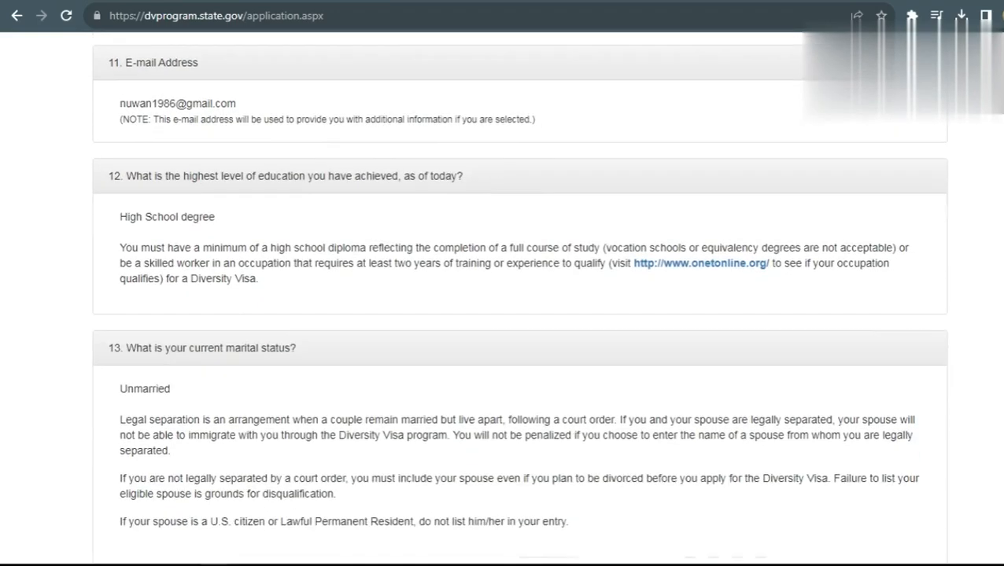
pyautogui.scroll(-1, 519, 299)
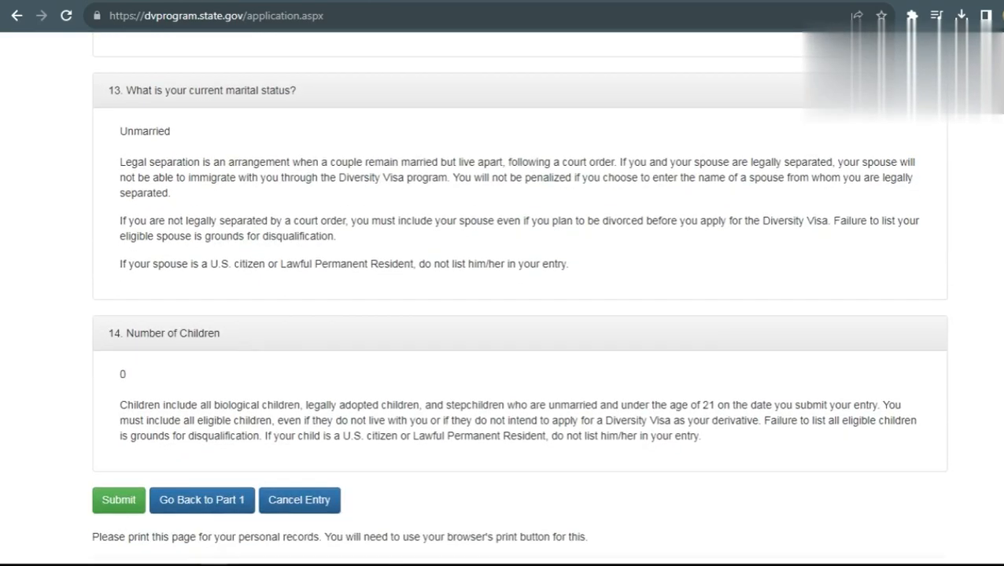
pyautogui.scroll(-1, 519, 299)
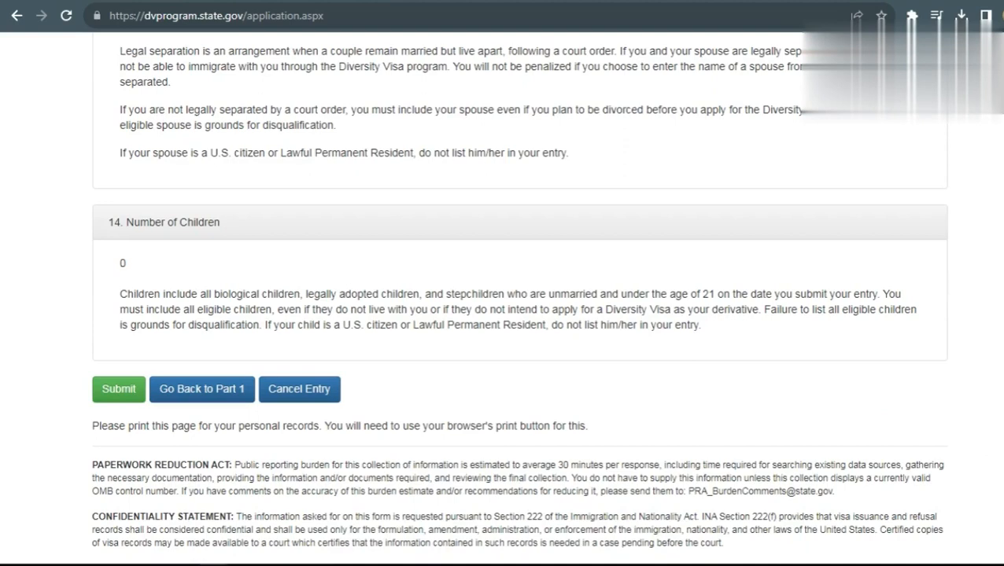